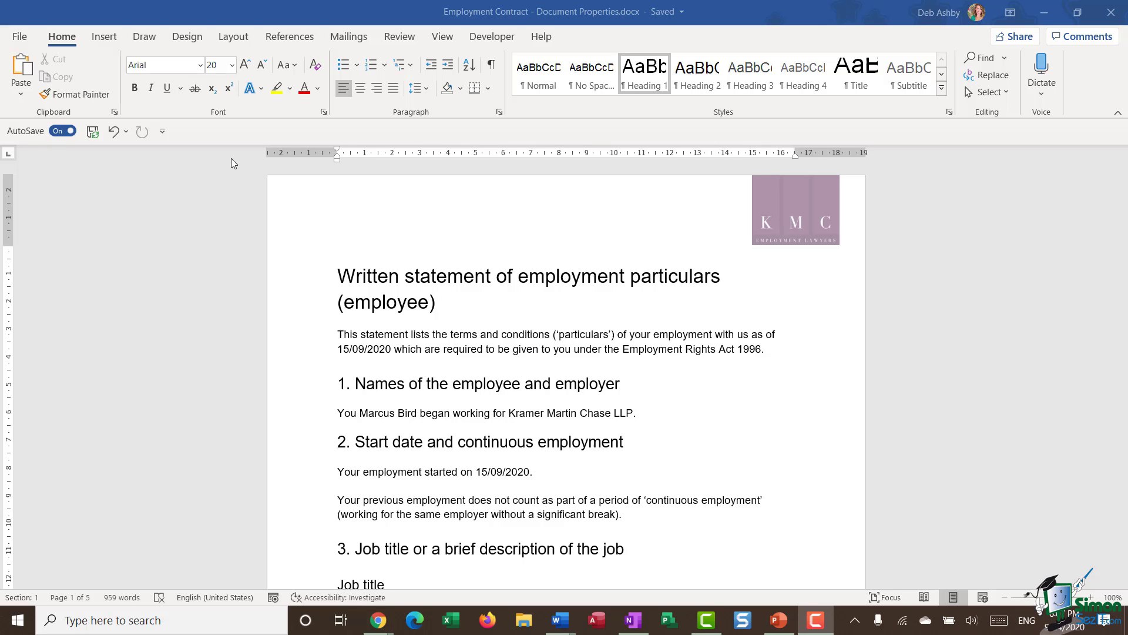
- Show the Info page with the document's size, page count, word count and properties
click(18, 40)
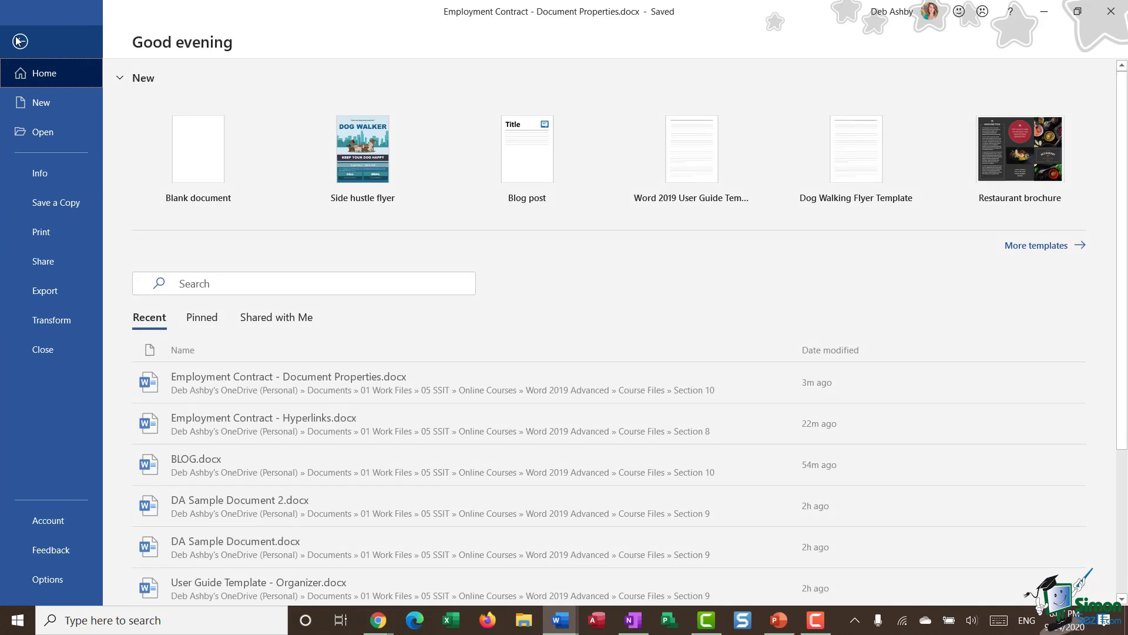
click(35, 175)
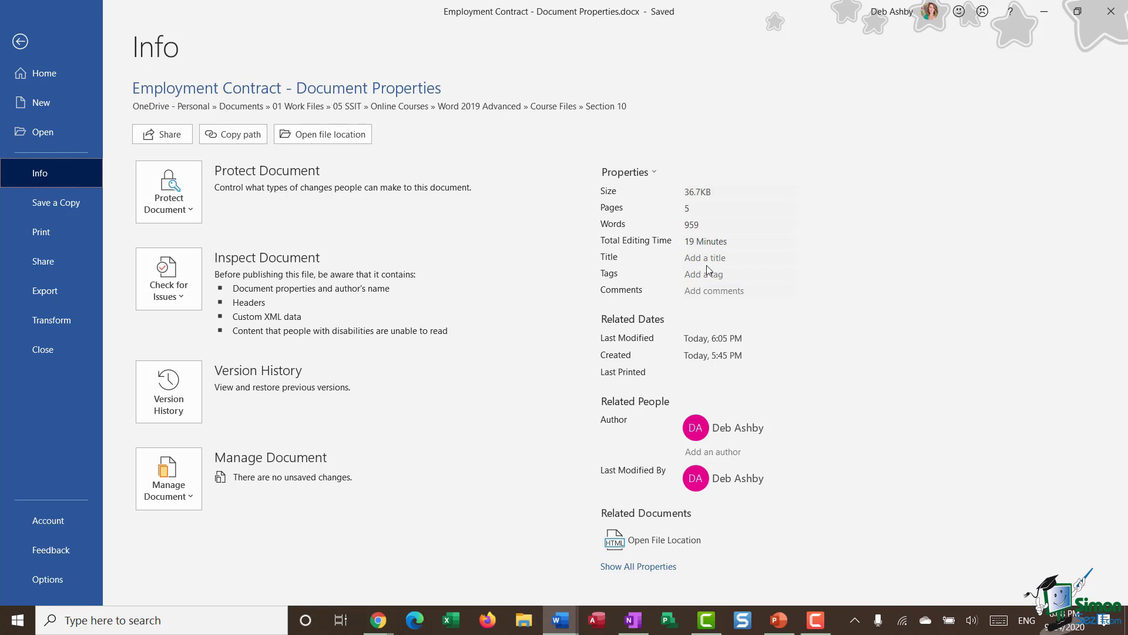
- Set the document title to 'Employment Contract' and the tags to 'contract;employment'
click(704, 257)
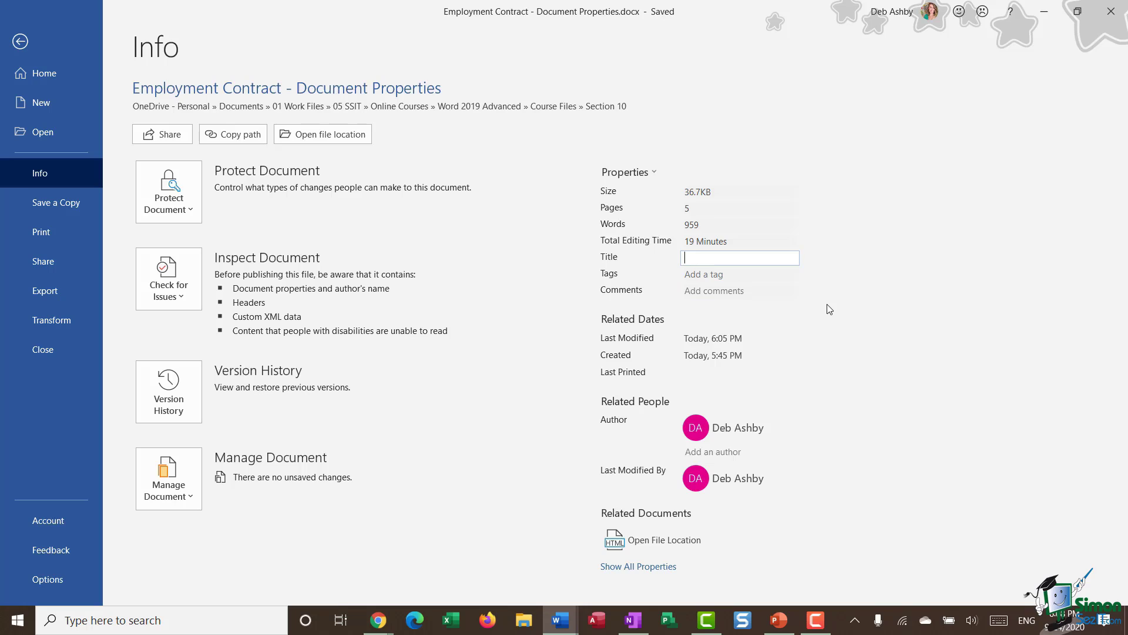
text(Employment Contract)
key(Return)
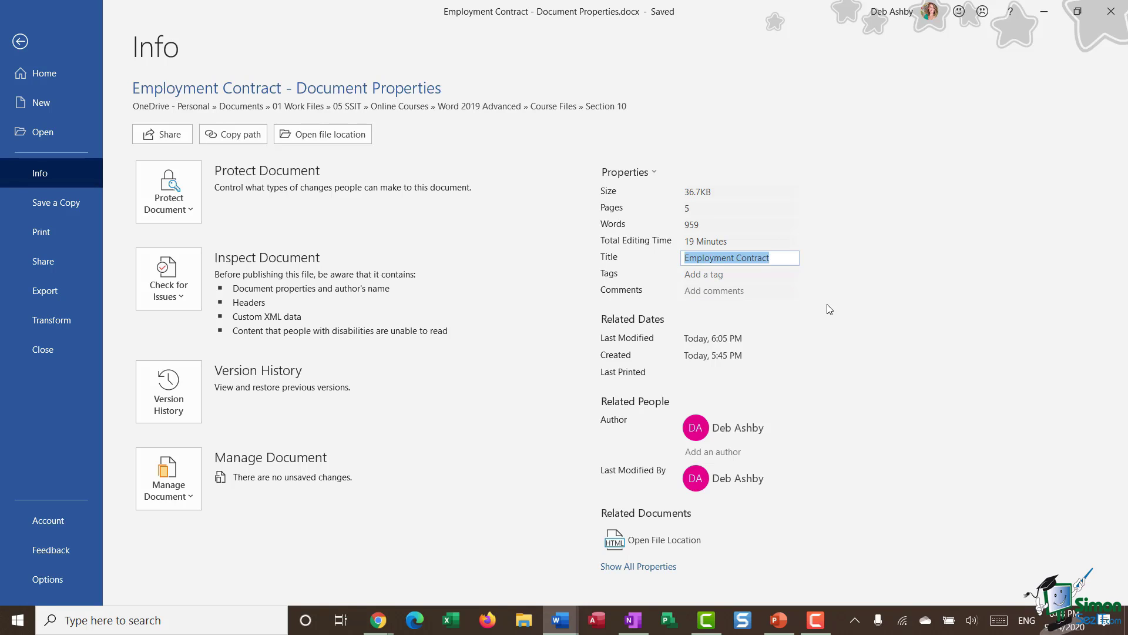
click(710, 276)
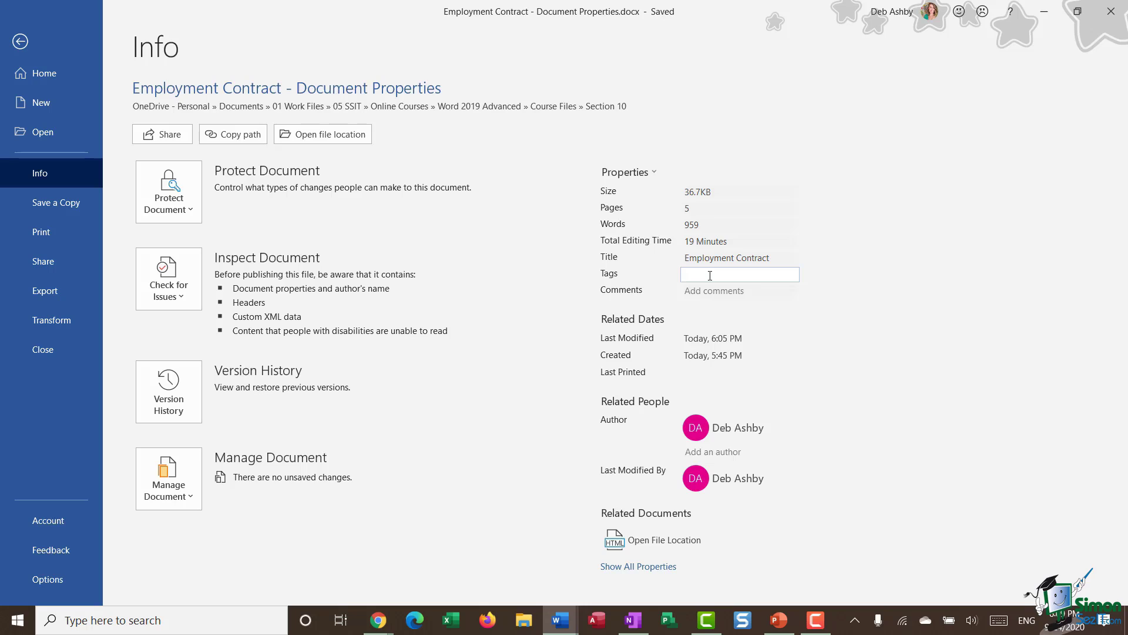
text(contract;employment)
key(Return)
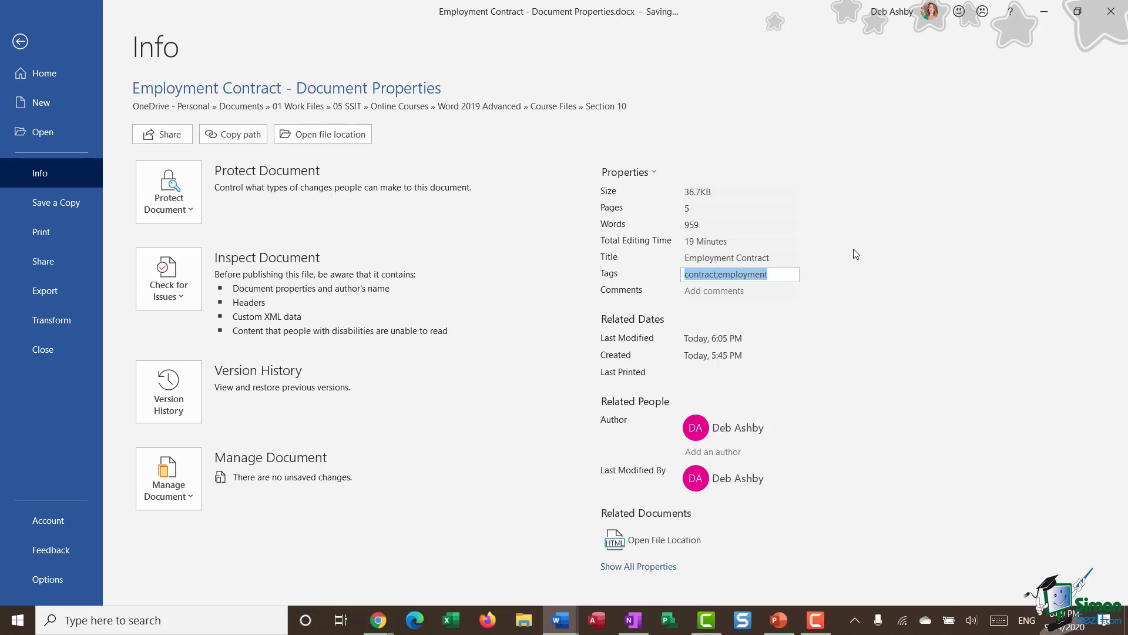
- Fill the Comments property with 'Template for Employment Contract.'
click(711, 291)
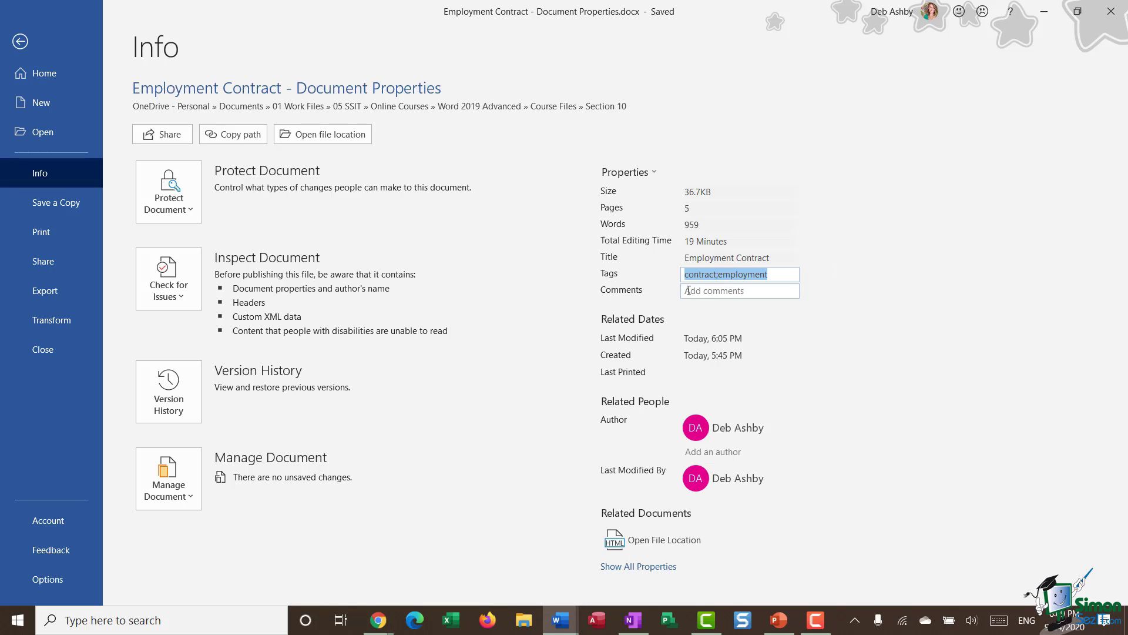
text(Template)
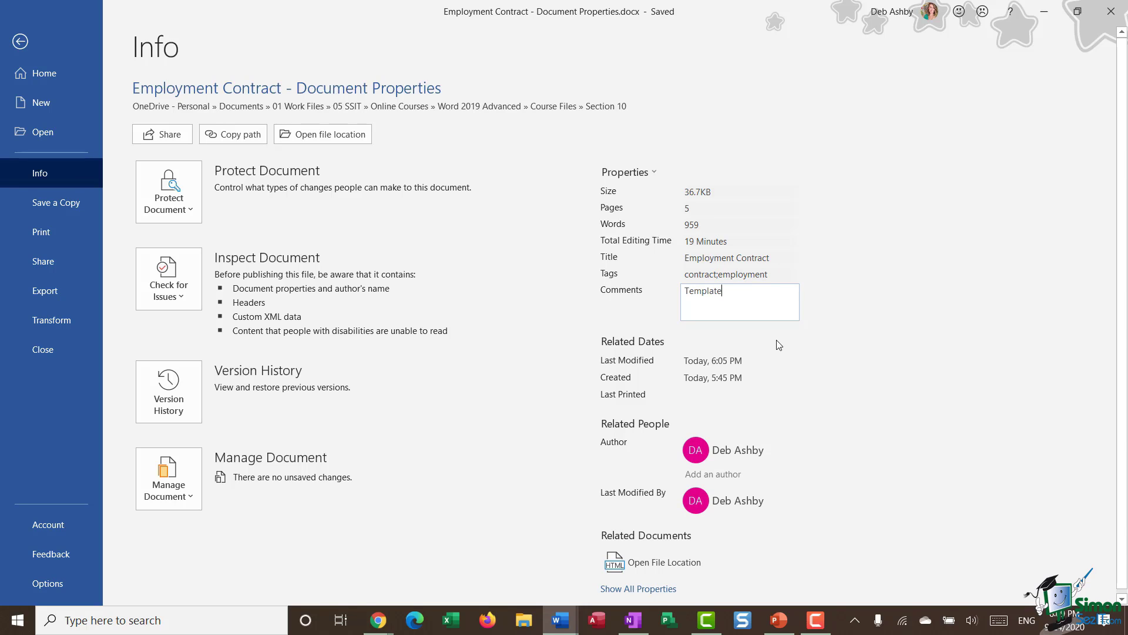
text( for emp)
key(BackSpace)
key(BackSpace)
key(BackSpace)
text(Empl)
text(oyment Contra)
text(ct)
text(.)
click(779, 345)
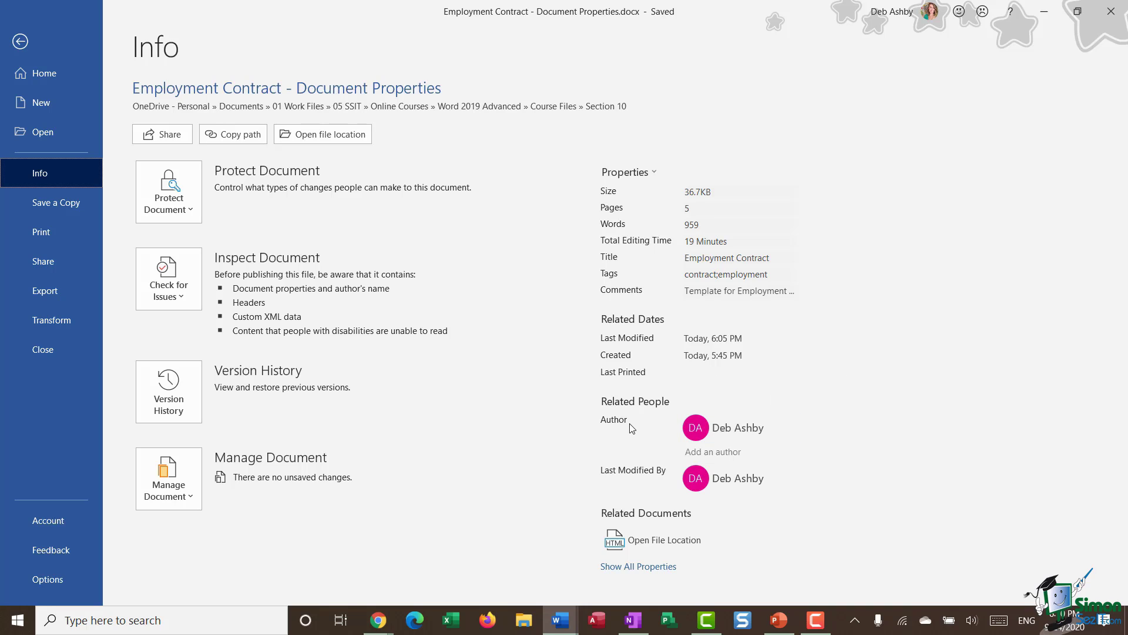
mouse_move(734, 430)
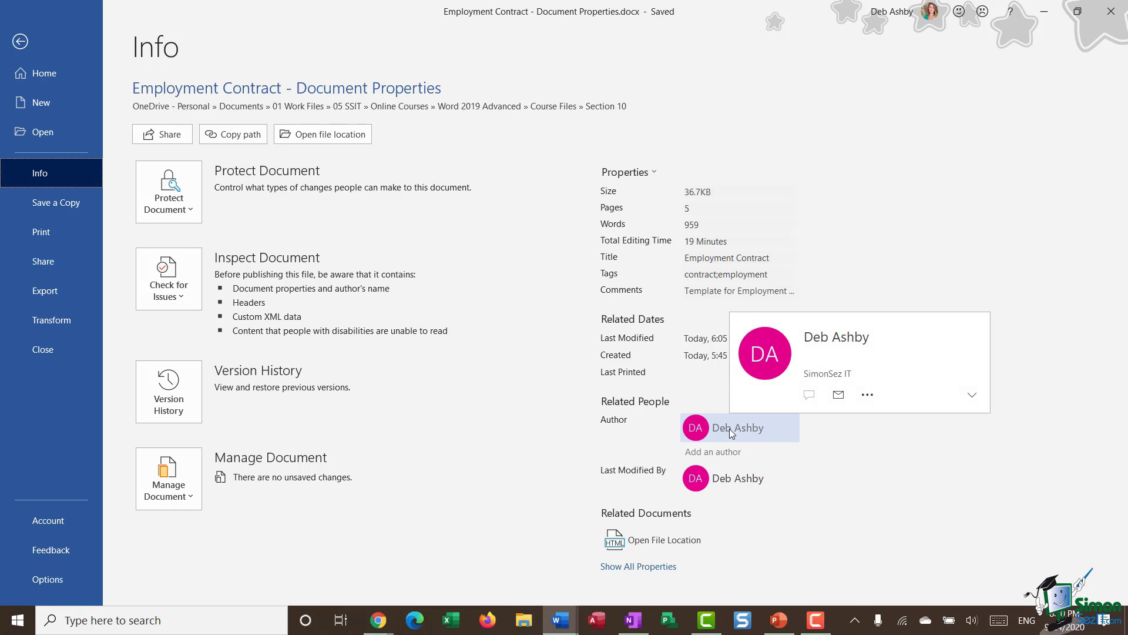
click(723, 453)
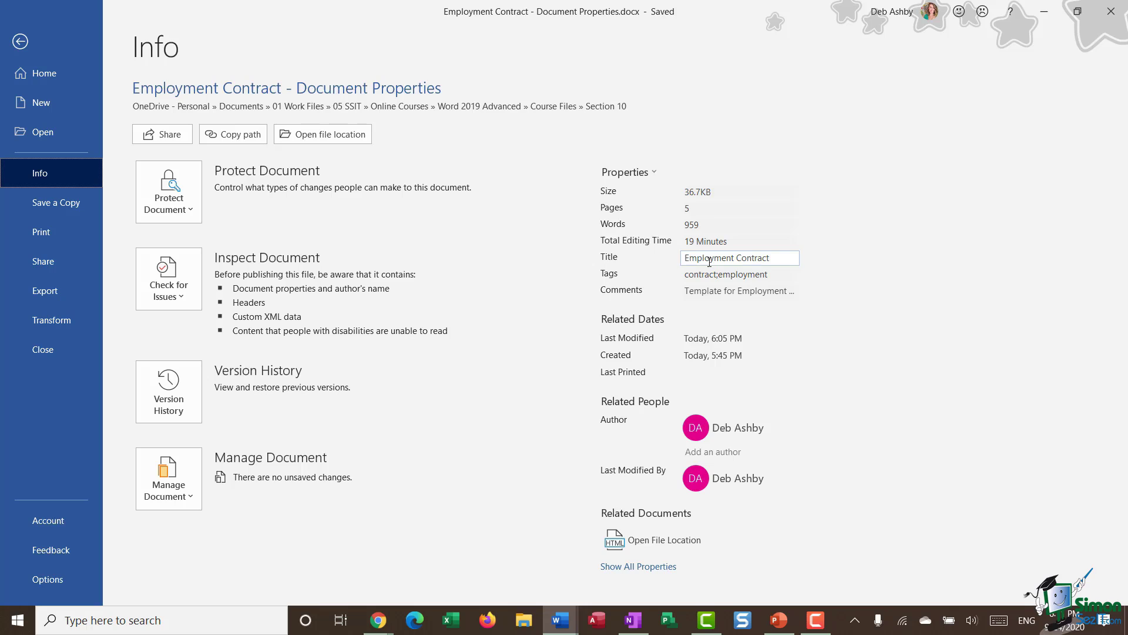
mouse_move(725, 456)
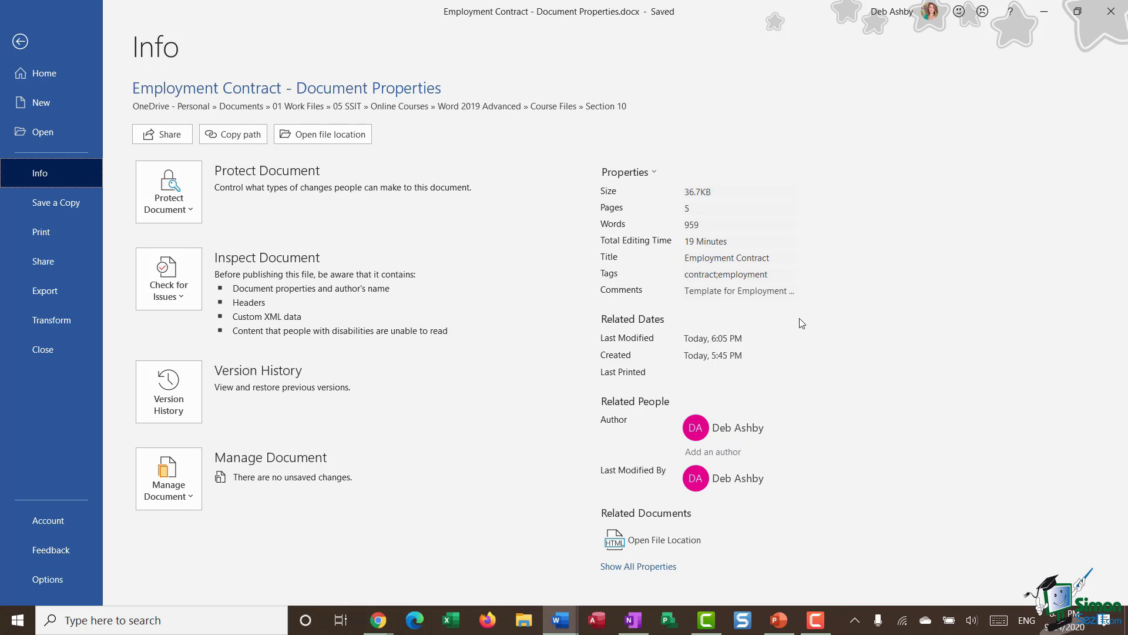
- Show all properties and set the Status to 'In Progress'
click(640, 568)
scroll(887, 333, down, 2)
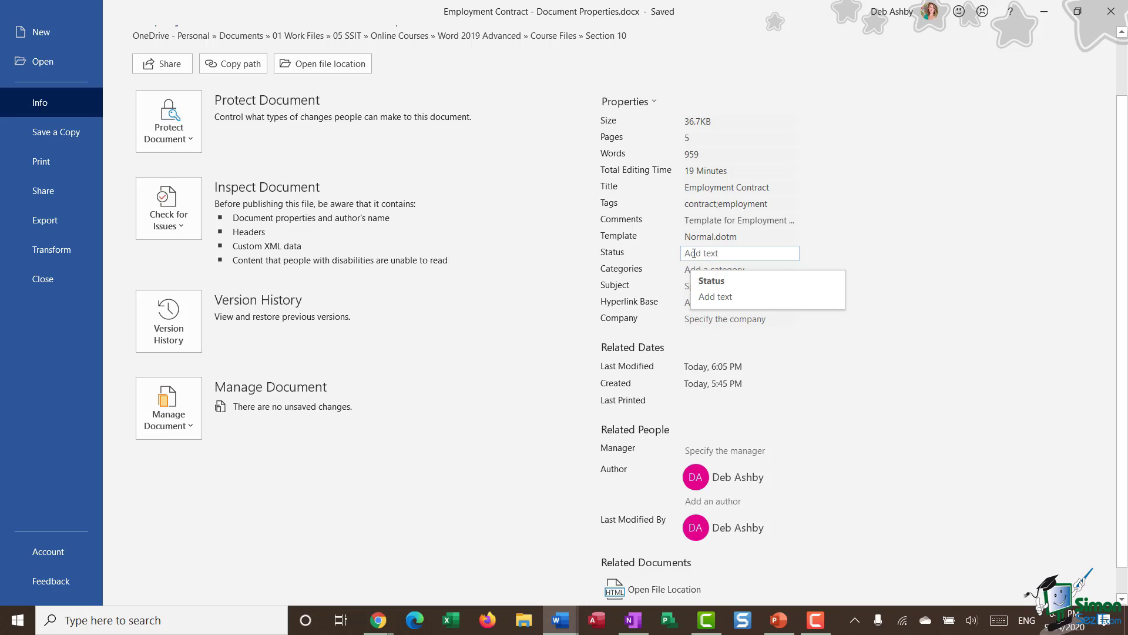
click(694, 253)
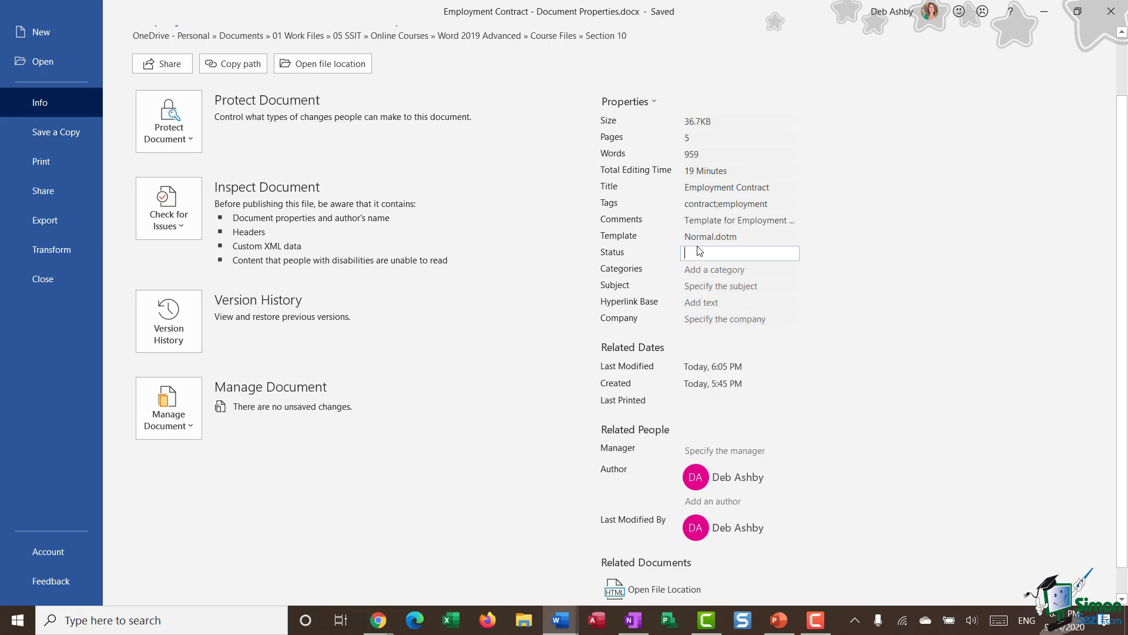
text(In Progress)
key(Return)
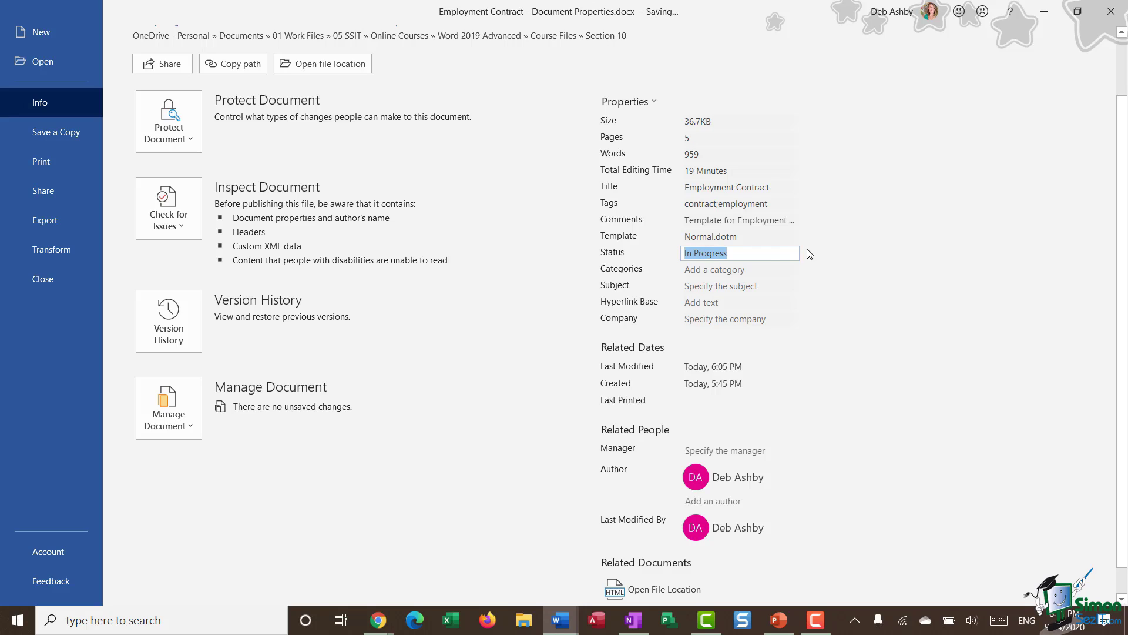
- Set Categories to 'Recruitment' and Company to 'SimonSez IT'
key(Tab)
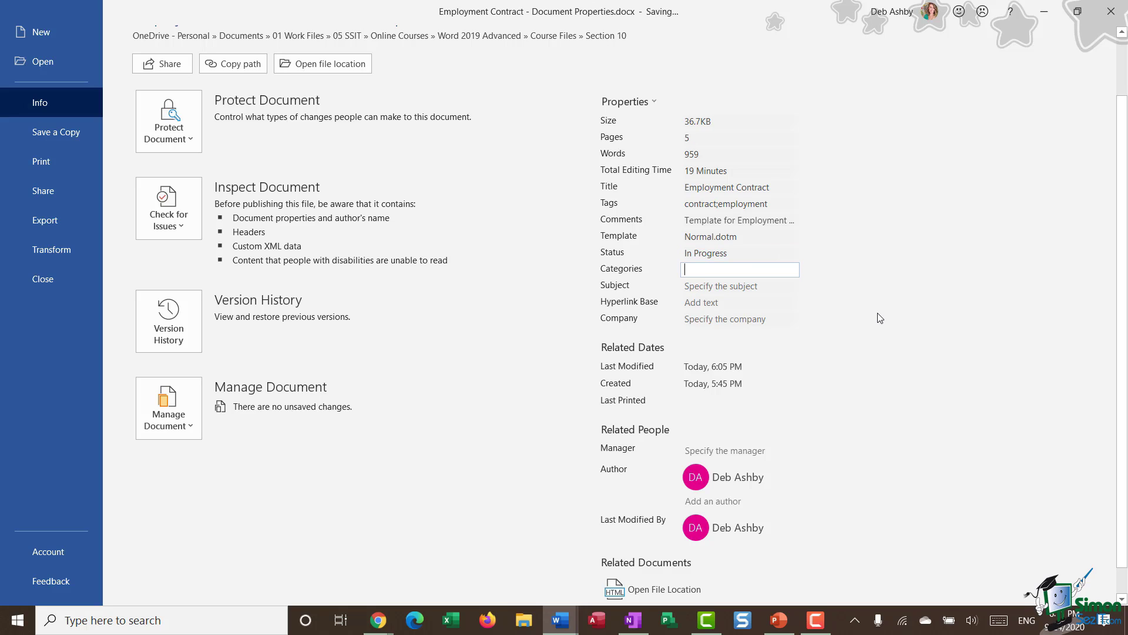
text(Recr)
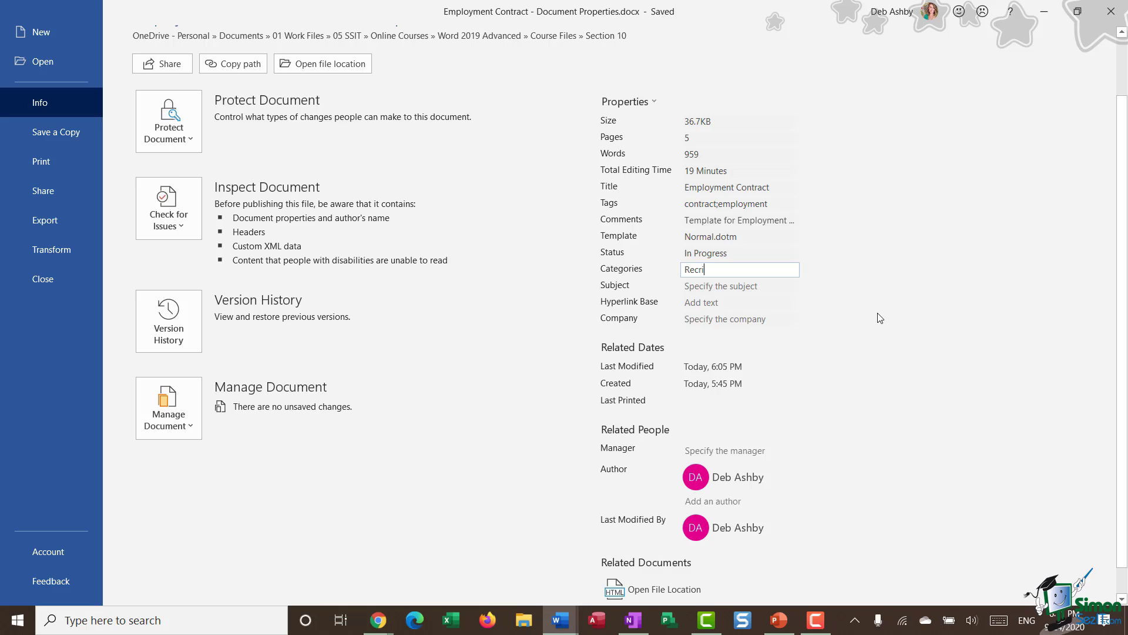
text(uitment)
key(Return)
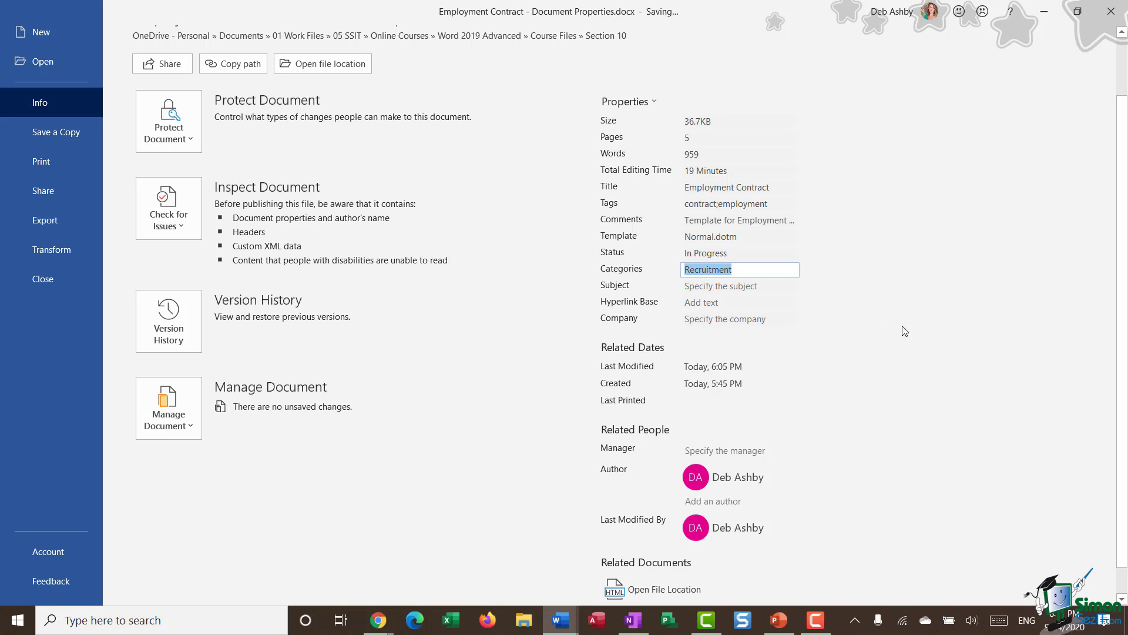
click(691, 318)
text(Simon)
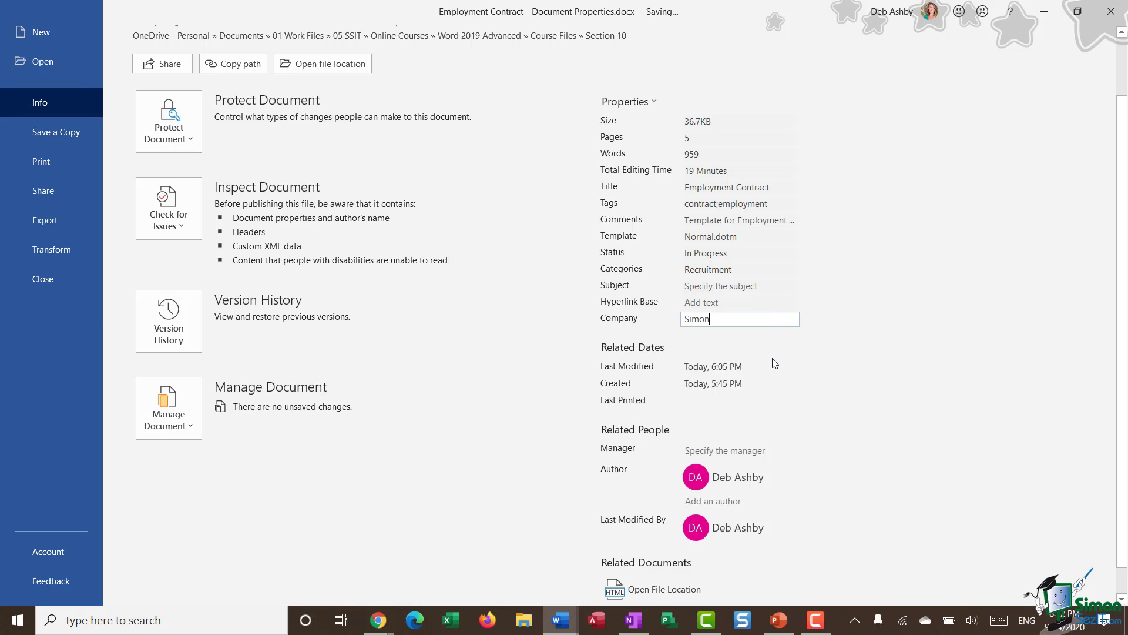
text(Sez IT)
key(Tab)
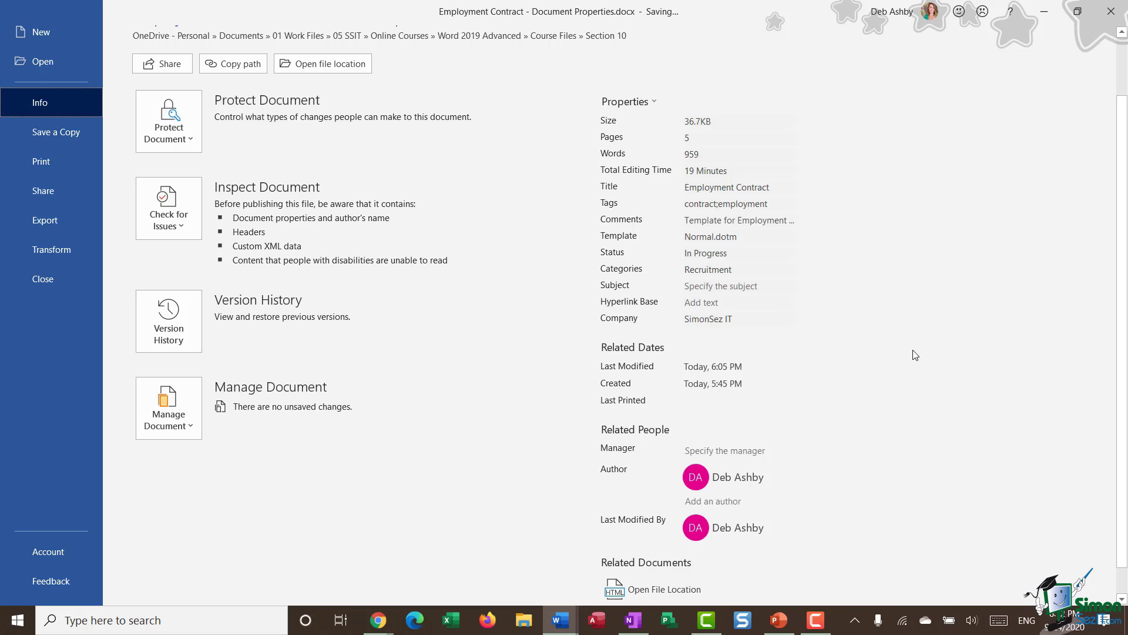